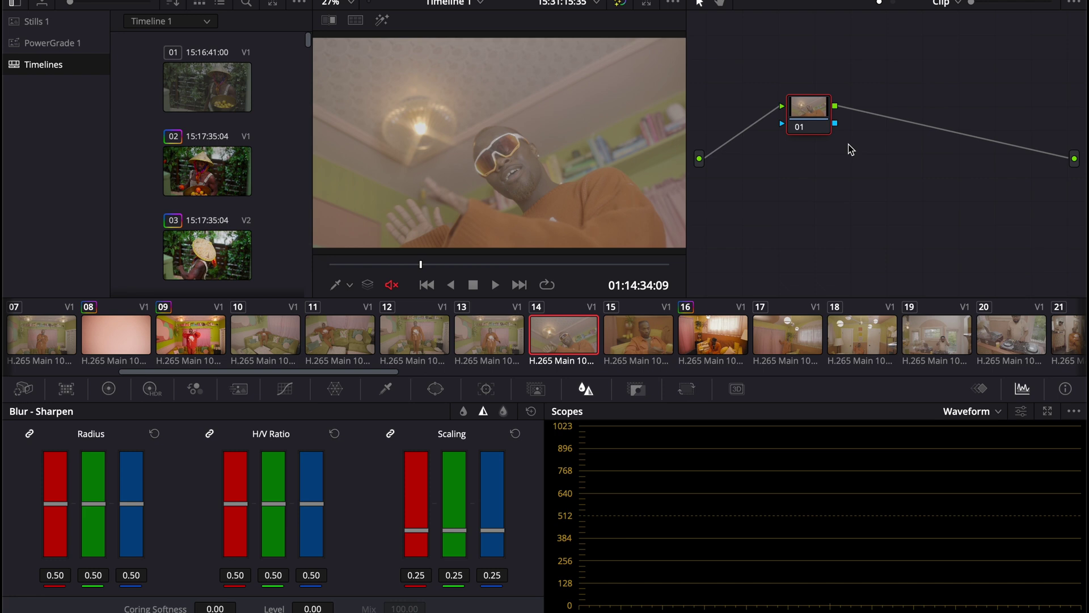
Step: Add two serial nodes with Alt+S and label node 01 'Saturation'
key("alt+s")
key("alt+s")
left_click(817, 110)
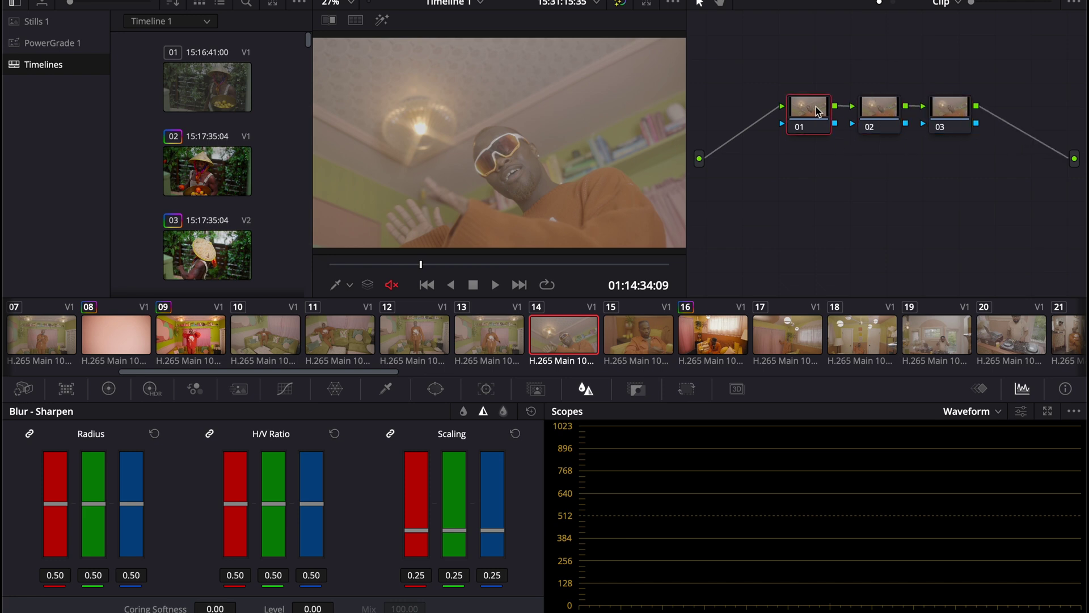
right_click(816, 110)
left_click(864, 145)
type("Saturation")
key("Return")
Step: Label node 02 'CST'
left_click(882, 108)
right_click(883, 107)
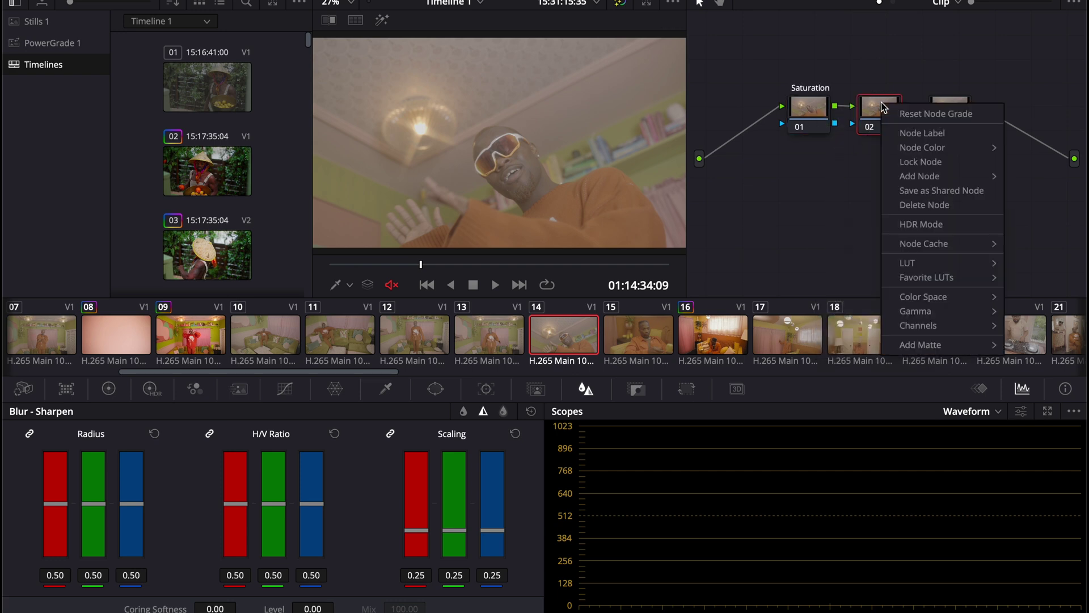
left_click(933, 135)
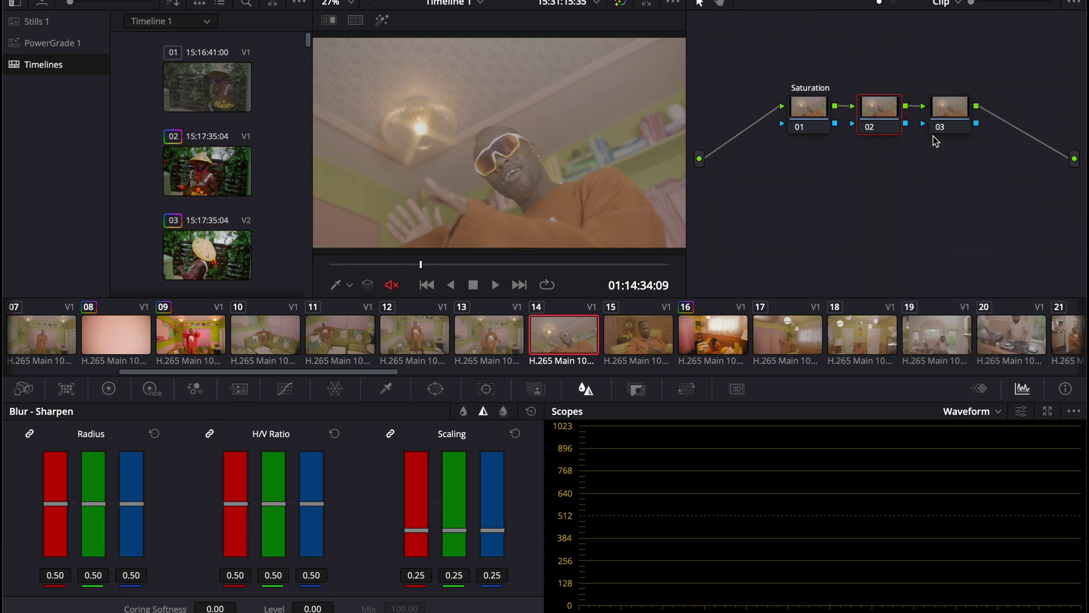
type("CST")
key("Return")
Step: Label node 03 'Sharpness'
left_click(944, 119)
right_click(945, 114)
left_click(975, 141)
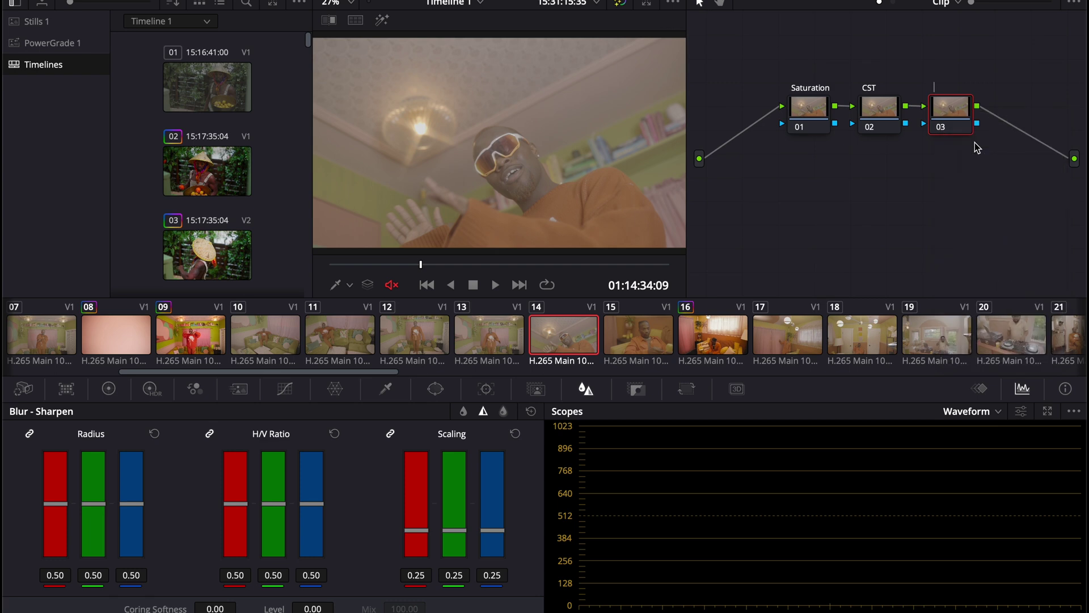
type("Sharpness")
key("Return")
Step: On node 01, raise Saturation in the Primaries Color Wheels from 50.00 to 60.00
left_click(807, 111)
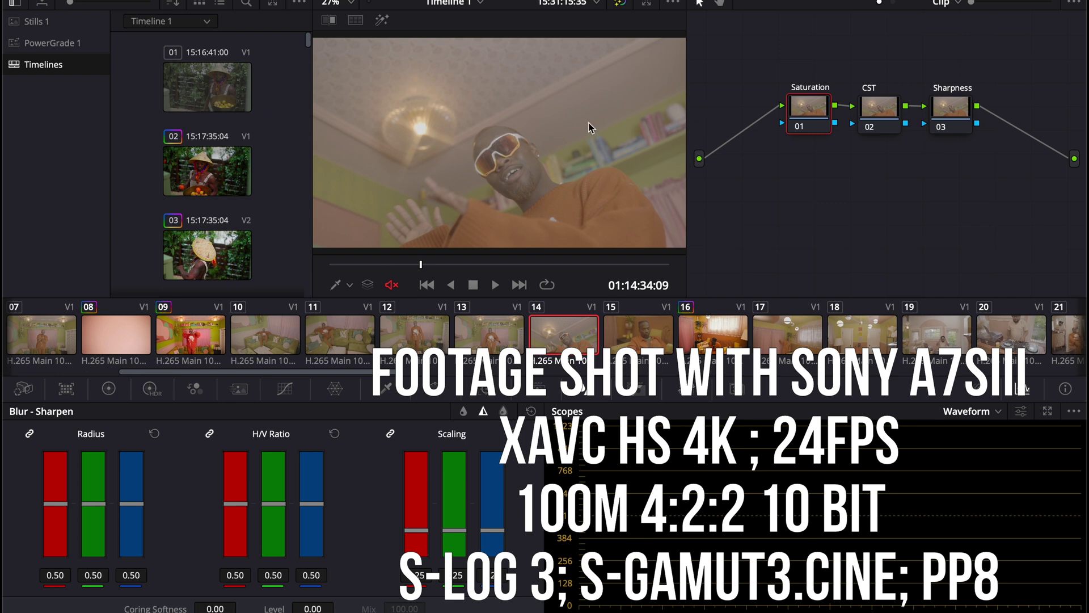
left_click(108, 389)
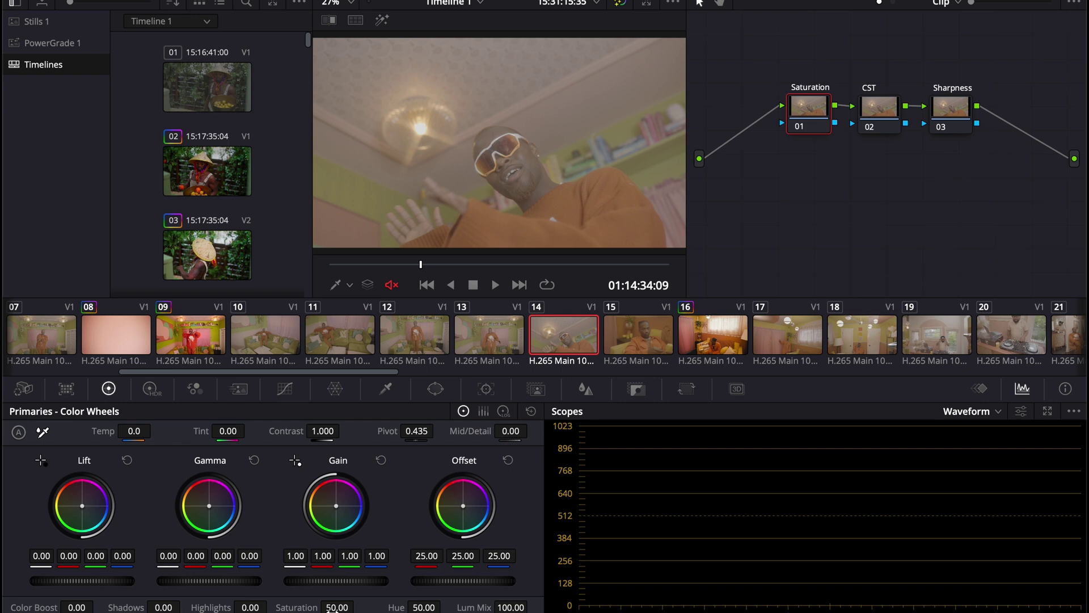
left_click_drag(329, 607, 358, 605)
Step: Search the Effects Library for 'COLOR' and drop Color Space Transform onto node 02 (CST)
left_click(877, 110)
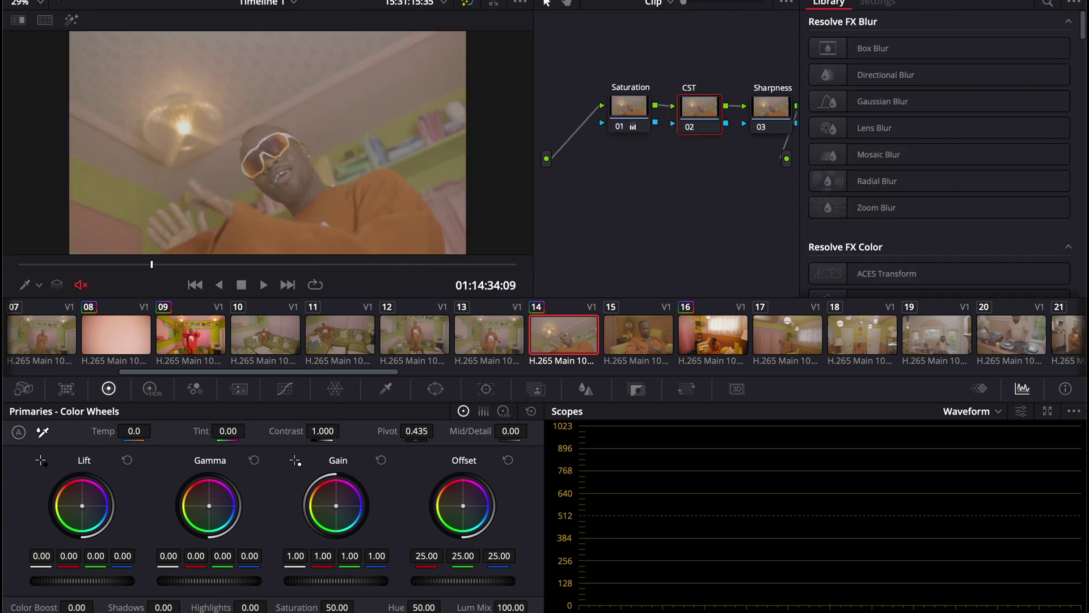
left_click(1047, 4)
type("COLOR")
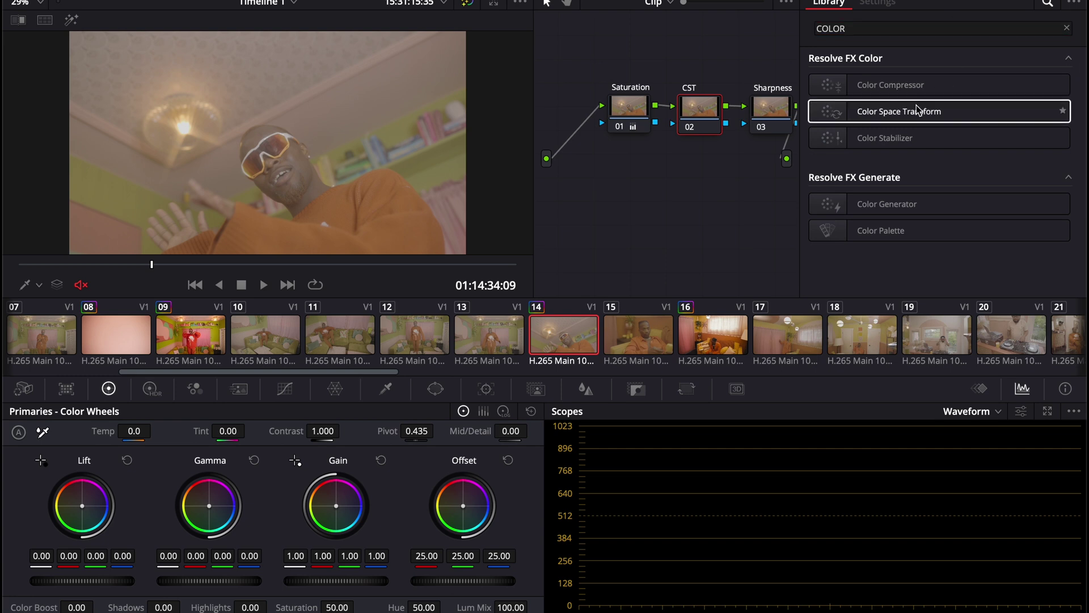
left_click_drag(917, 109, 702, 108)
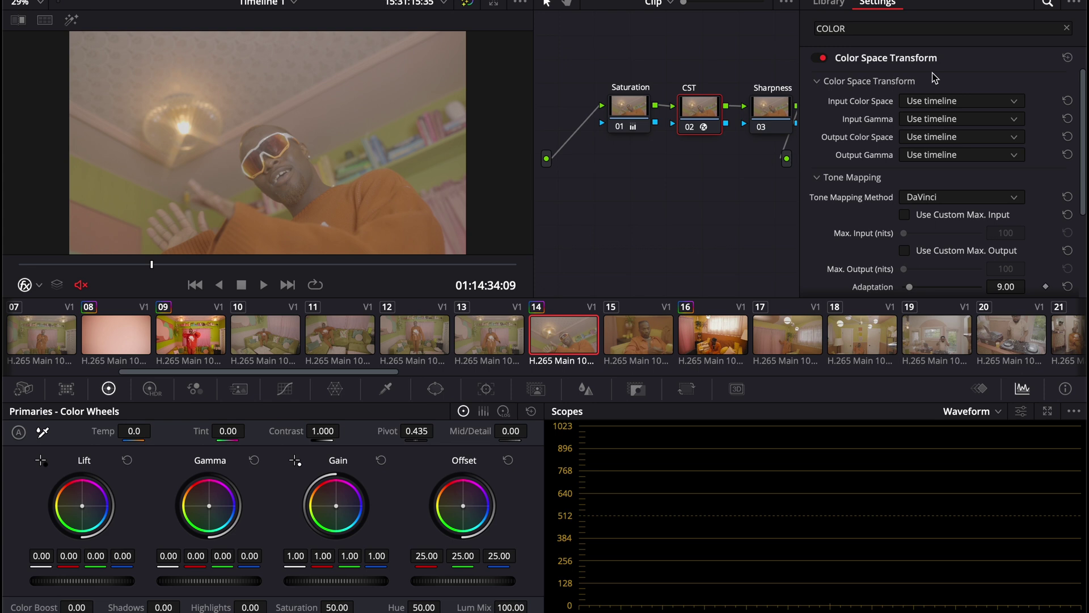
Step: Set the transform's Input Gamma to Sony S-Log3 and Input Color Space to Sony S-Gamut3.Cine
left_click(968, 116)
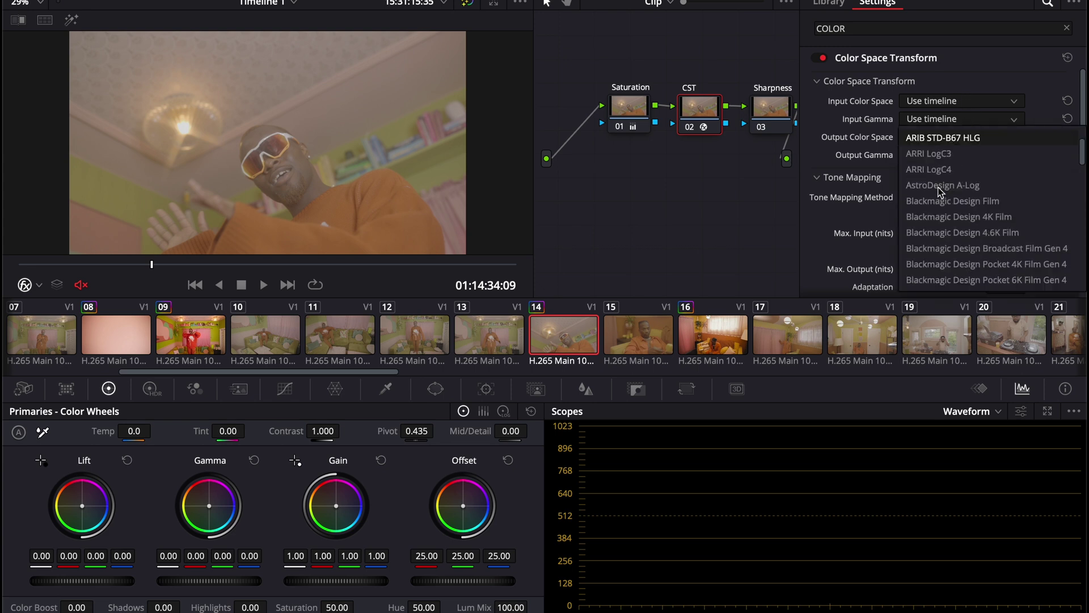
scroll(938, 191, "down", 10)
scroll(942, 192, "up", 3)
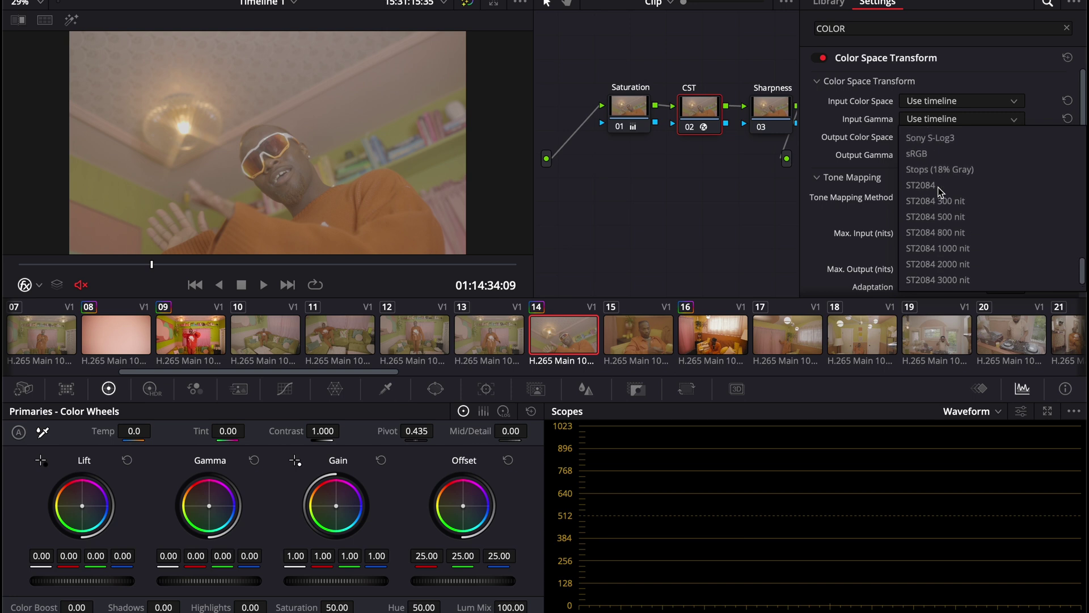
left_click(951, 250)
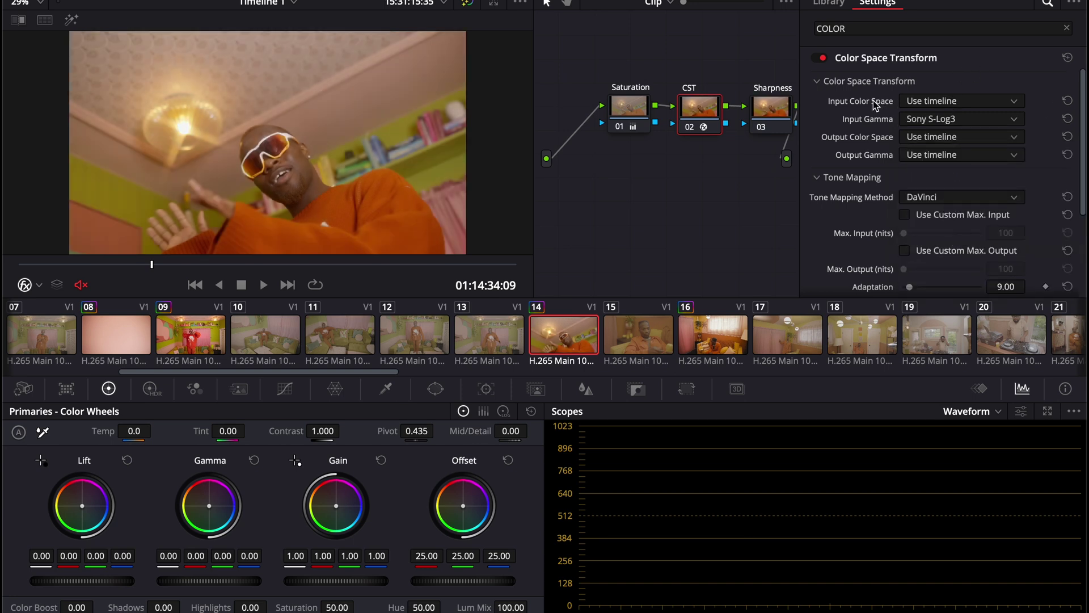
left_click(951, 106)
scroll(961, 189, "down", 15)
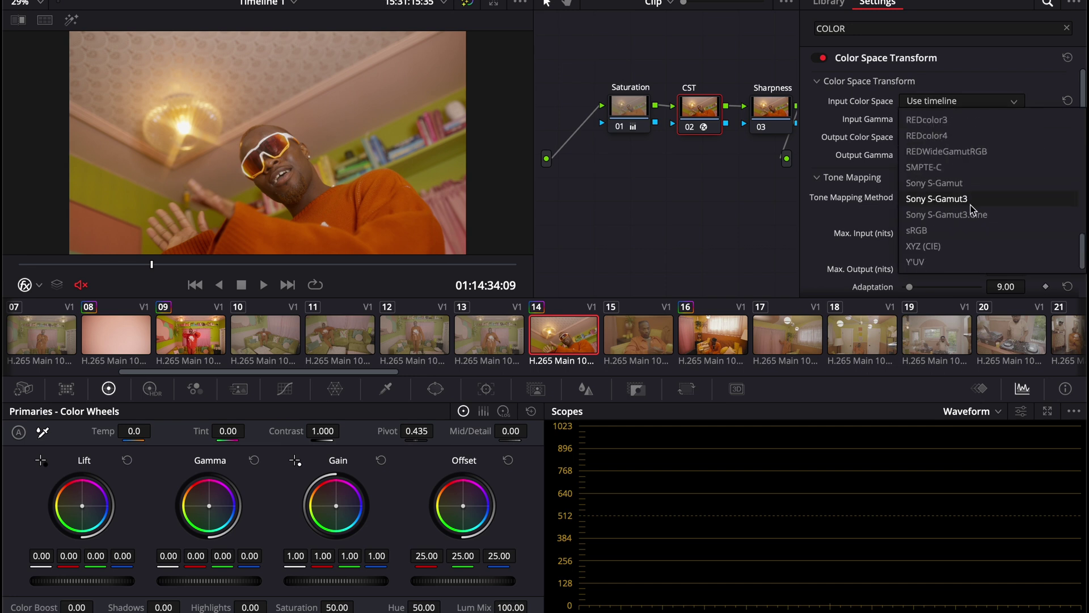
left_click(972, 216)
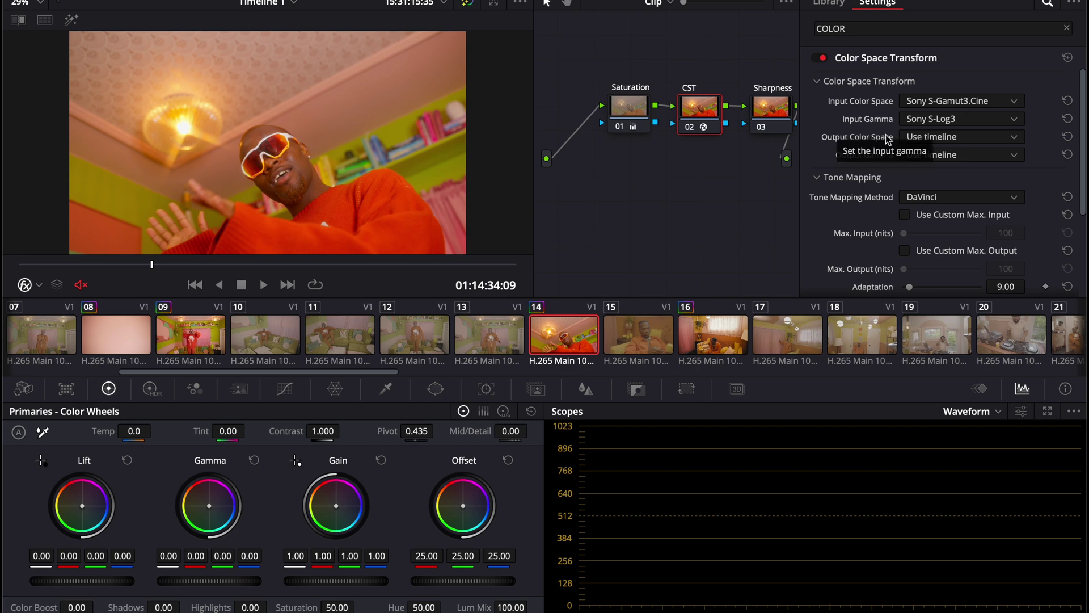
left_click(933, 155)
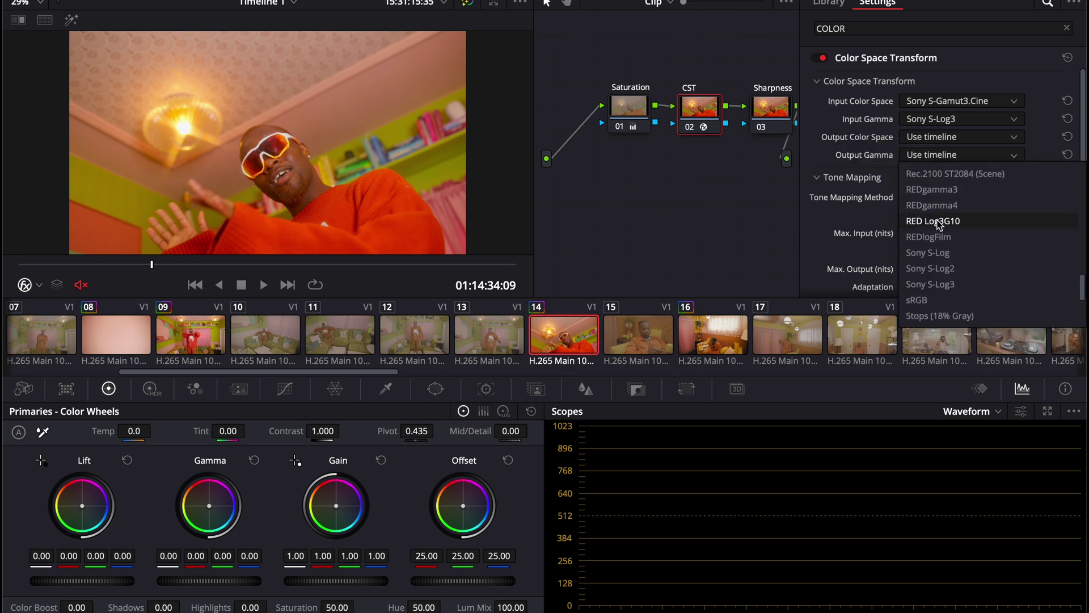
scroll(933, 219, "up", 3)
left_click(934, 205)
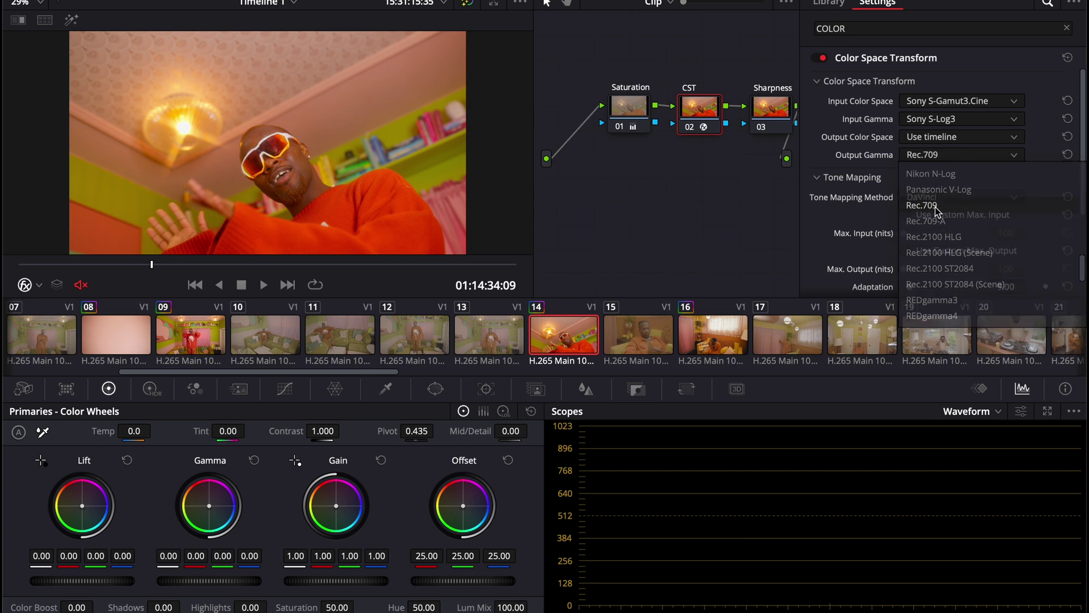
left_click(943, 156)
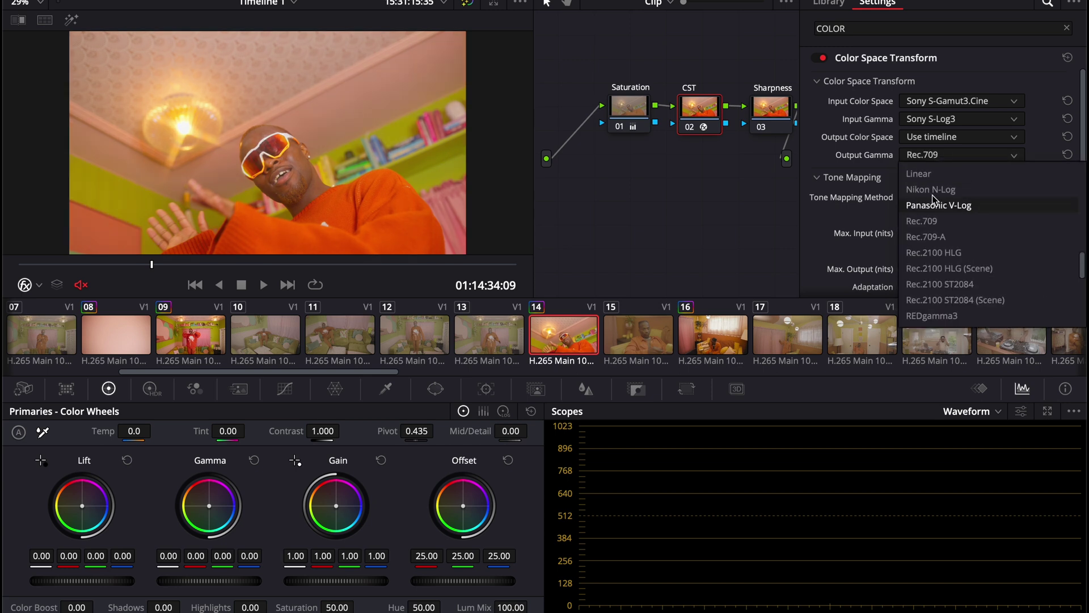
scroll(936, 187, "up", 3)
left_click(945, 173)
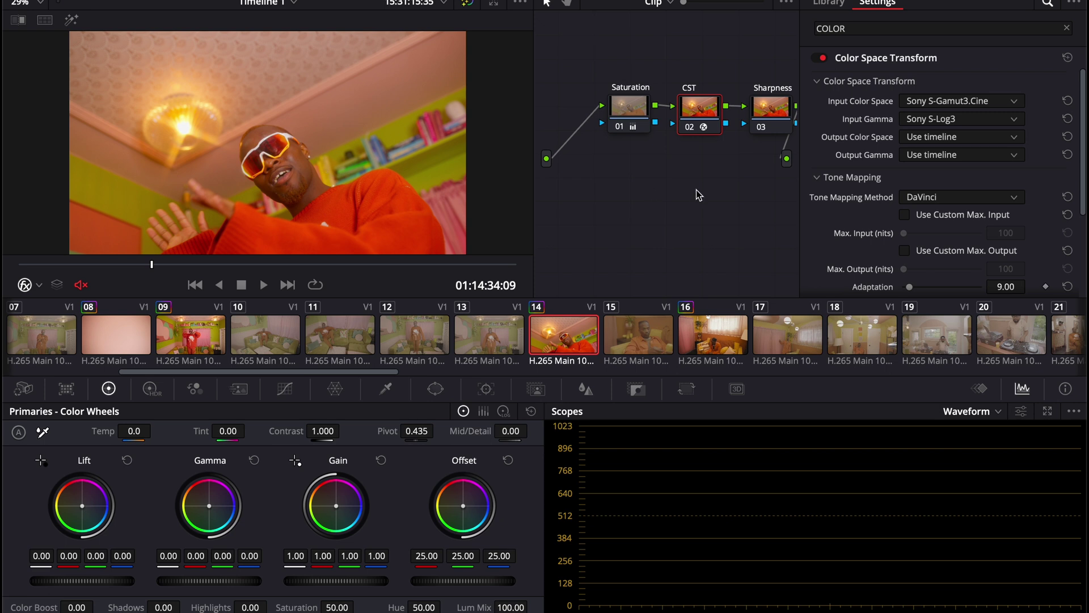
Step: On node 03, lower the Sharpen tab's linked Radius from 0.50 to 0.48
left_click(1055, 4)
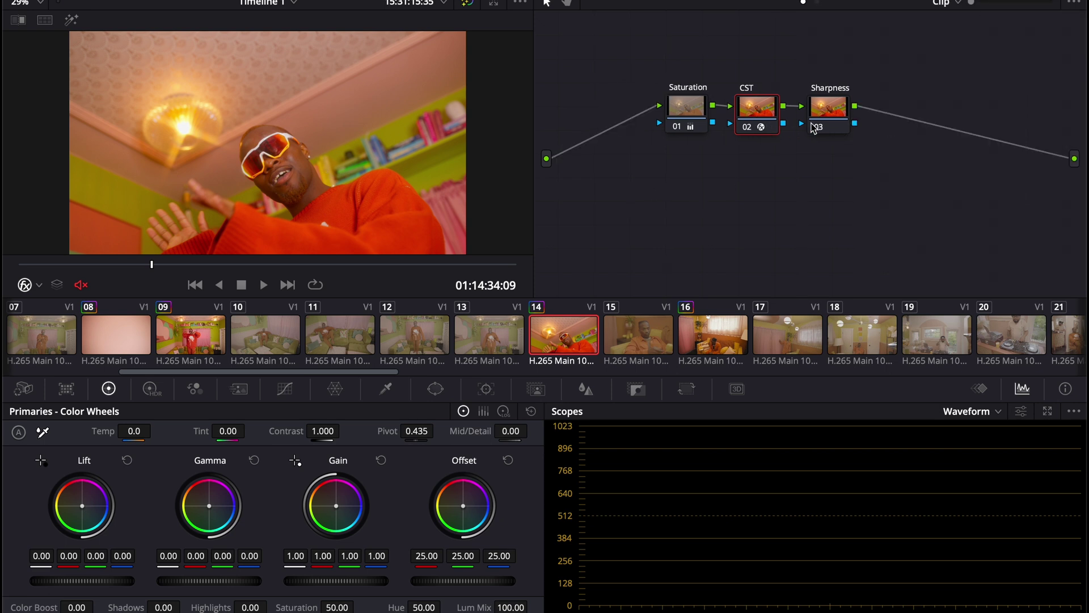
left_click(831, 107)
left_click(585, 389)
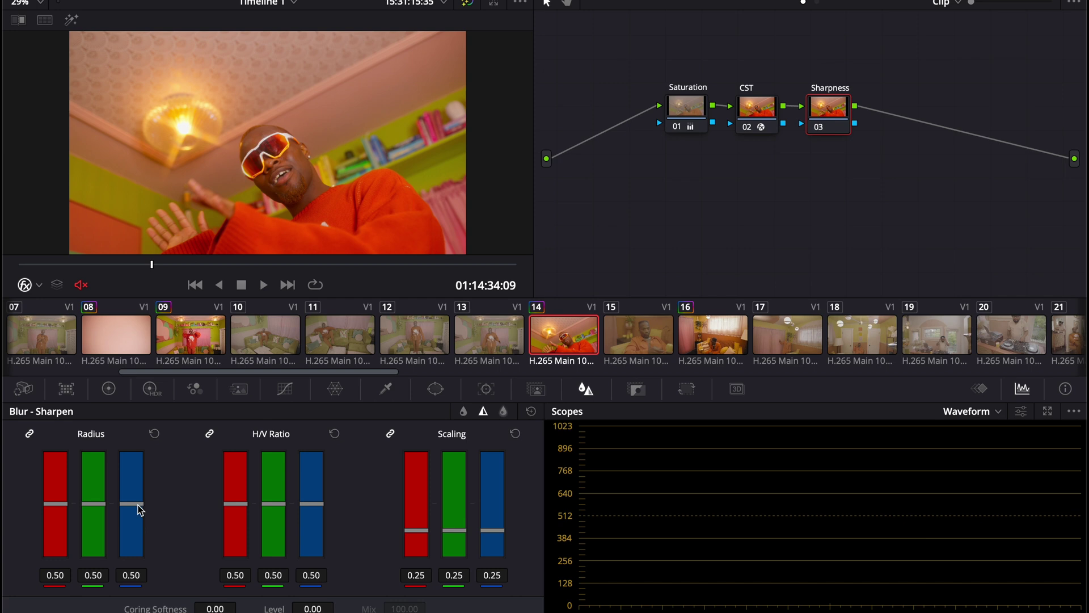
left_click_drag(138, 504, 138, 506)
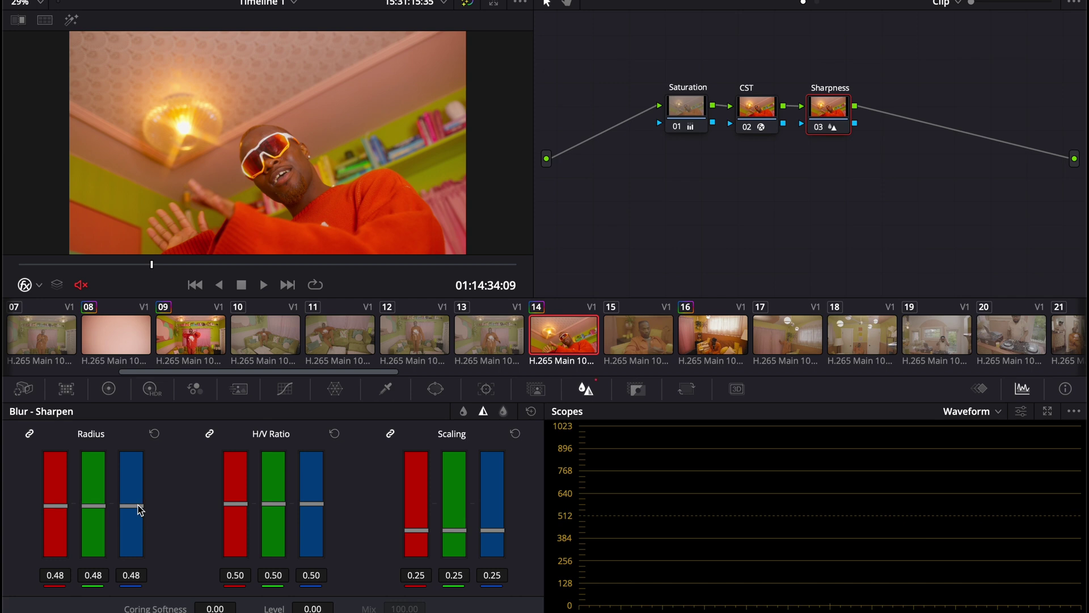